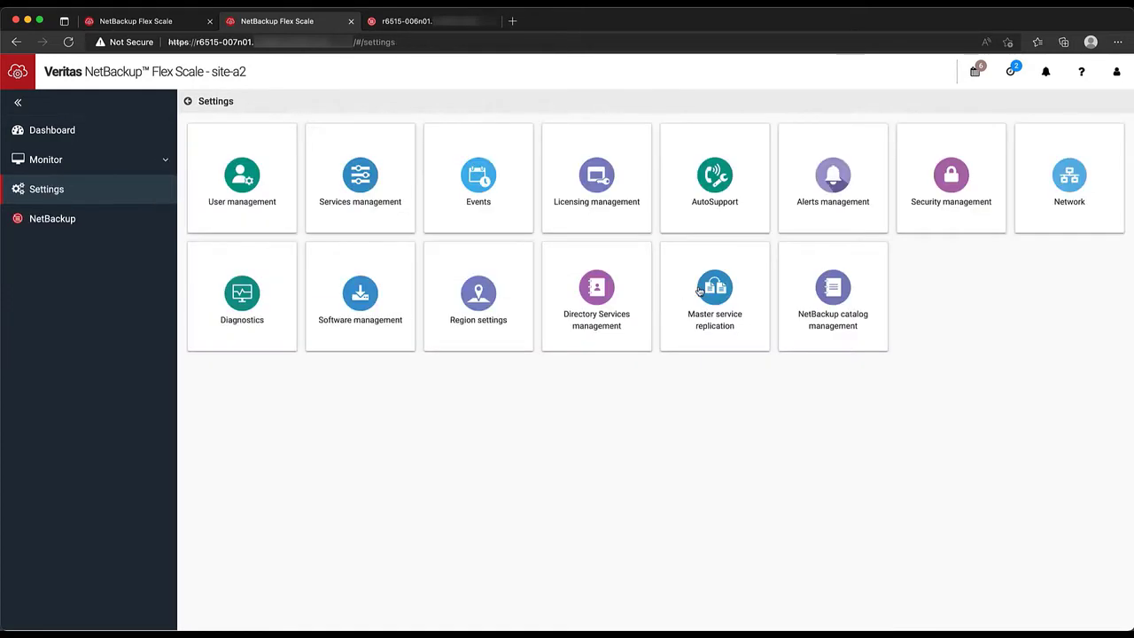
Step: Confirm master service replication status, then view the other cluster's backup policies
{"action": "left_click", "coordinate": [699, 291]}
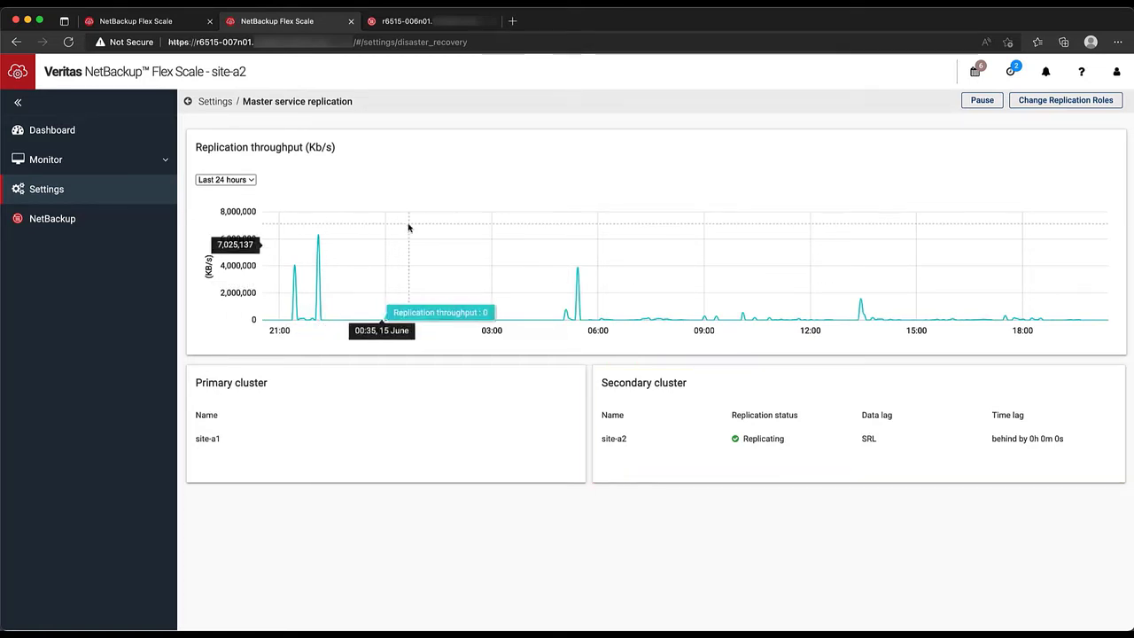
{"action": "left_click", "coordinate": [448, 26]}
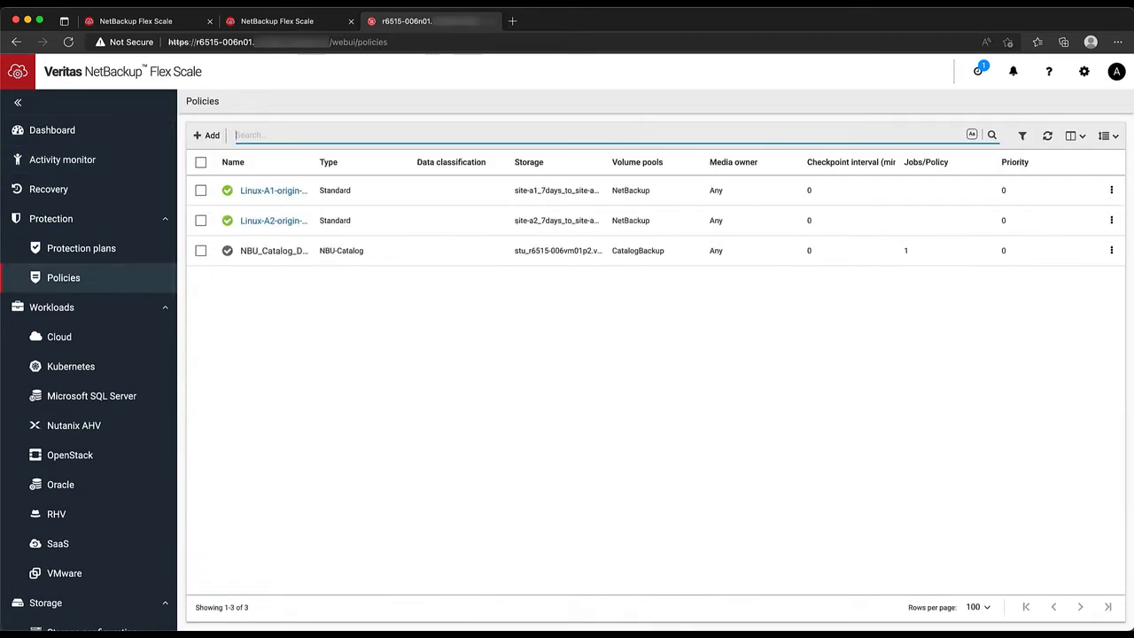
Step: Review the site-a1_7days_to_site-a2_7days storage lifecycle policy and its storage targets
{"action": "left_click_drag", "start_coordinate": [318, 162], "coordinate": [383, 163]}
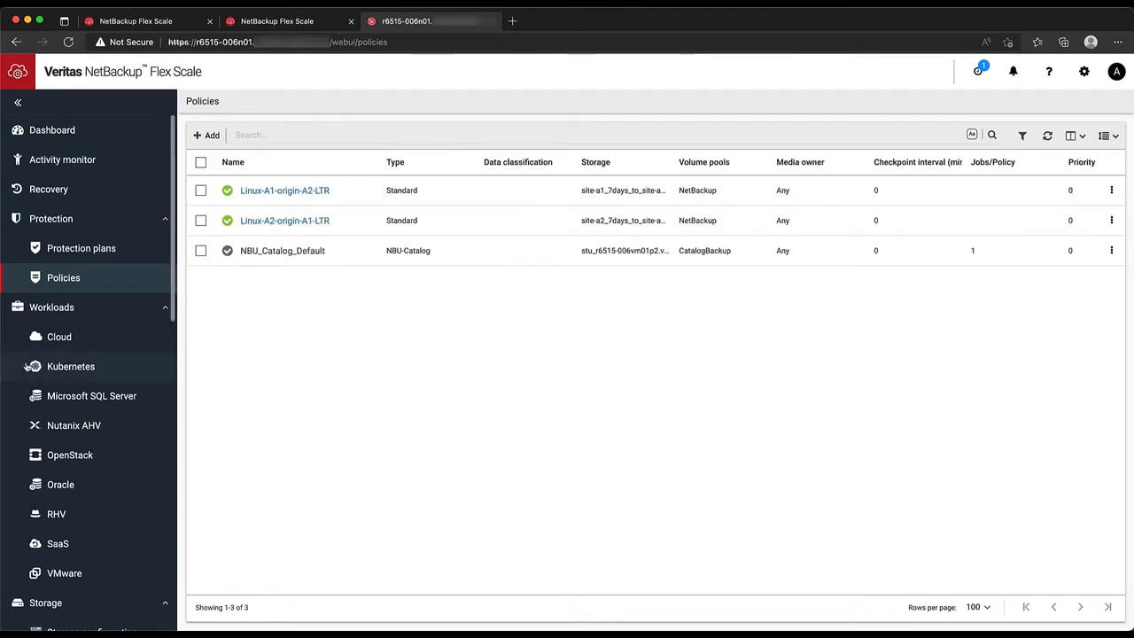
{"action": "scroll", "coordinate": [121, 346], "scroll_direction": "down", "scroll_amount": 3}
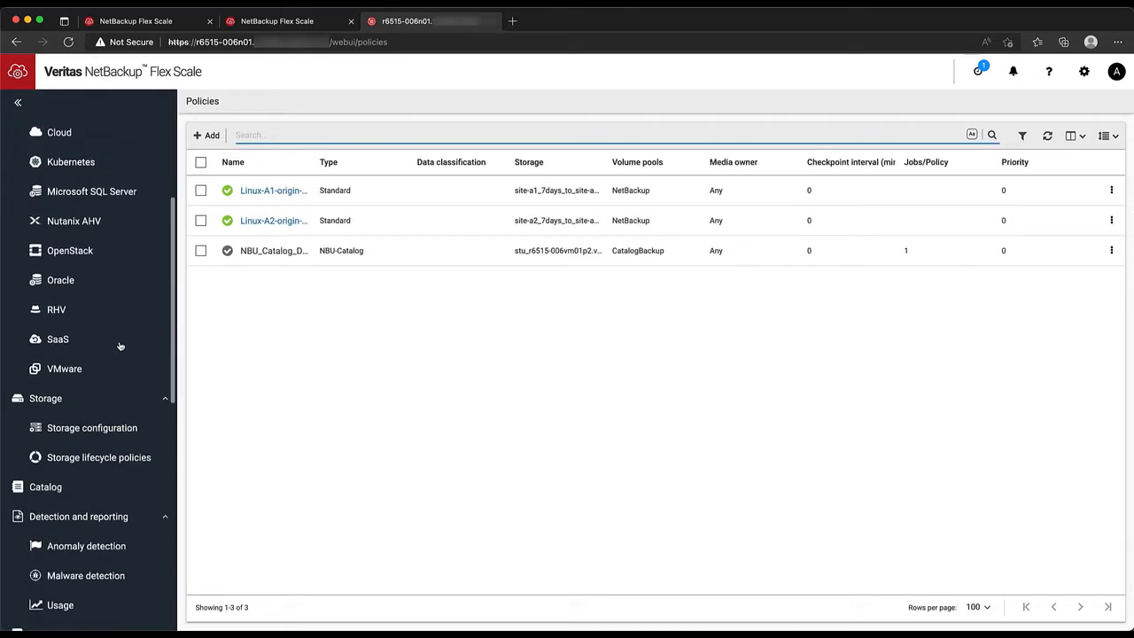
{"action": "scroll", "coordinate": [120, 346], "scroll_direction": "down", "scroll_amount": 1}
{"action": "left_click", "coordinate": [114, 374]}
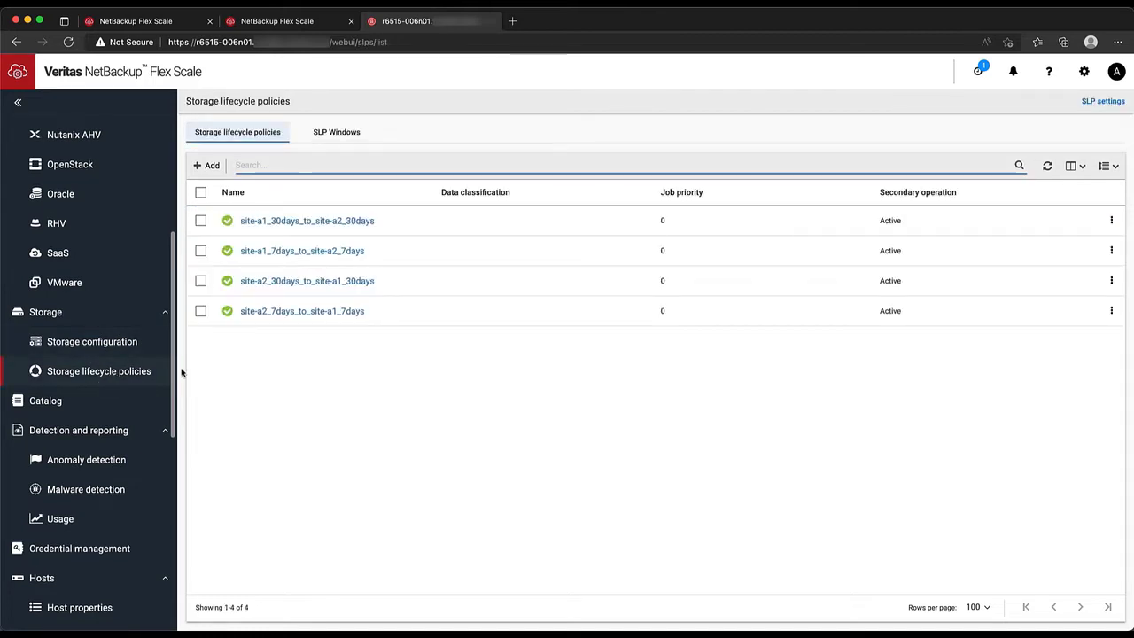
{"action": "left_click", "coordinate": [313, 252]}
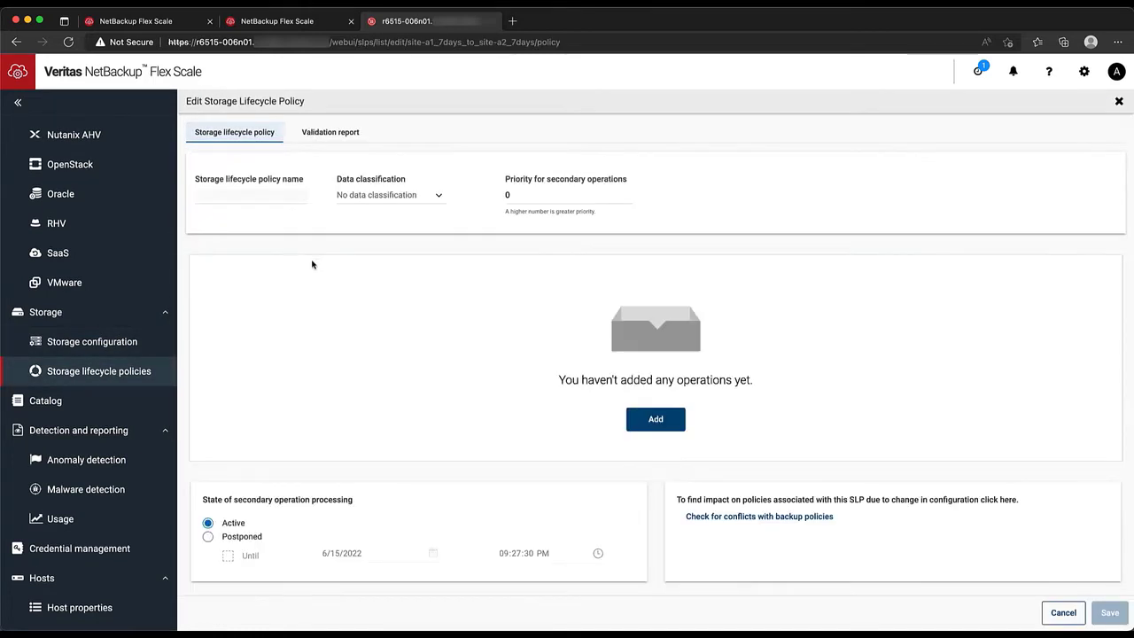
{"action": "scroll", "coordinate": [137, 365], "scroll_direction": "up", "scroll_amount": 1}
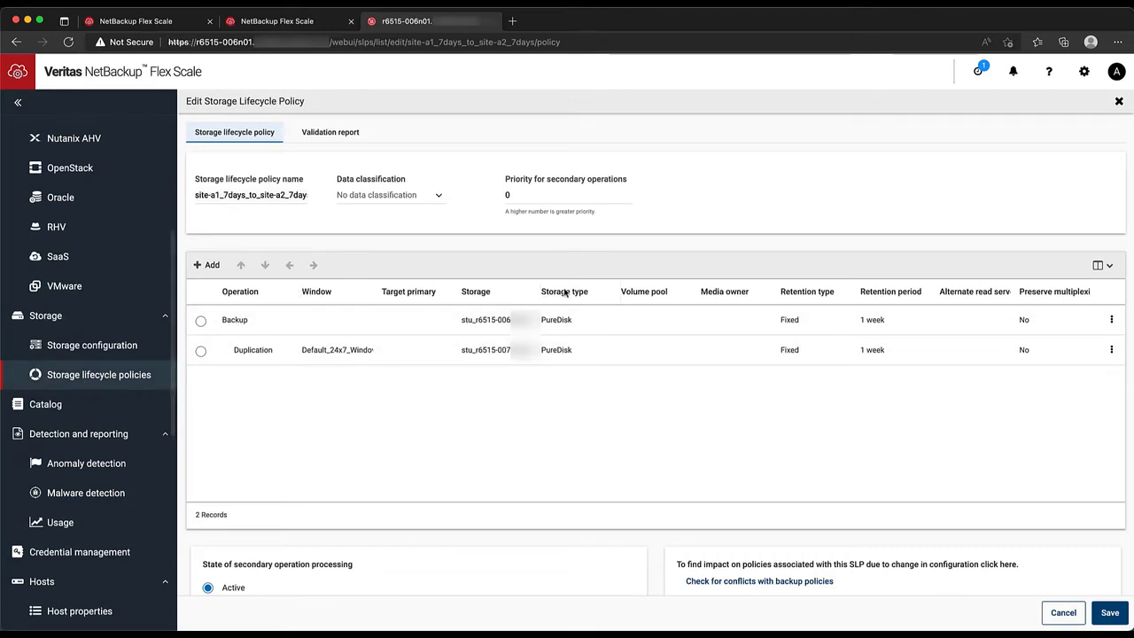
{"action": "left_click_drag", "start_coordinate": [537, 292], "coordinate": [627, 290]}
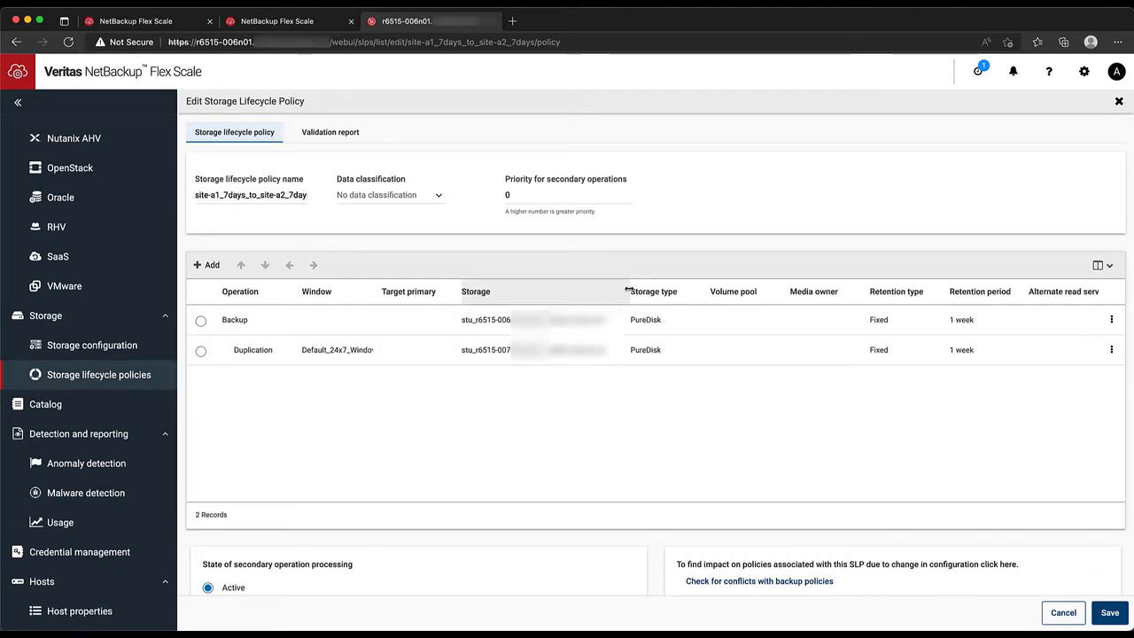
Step: List the storage units, showing the site A1 and site A2 MSDP units
{"action": "left_click", "coordinate": [92, 345]}
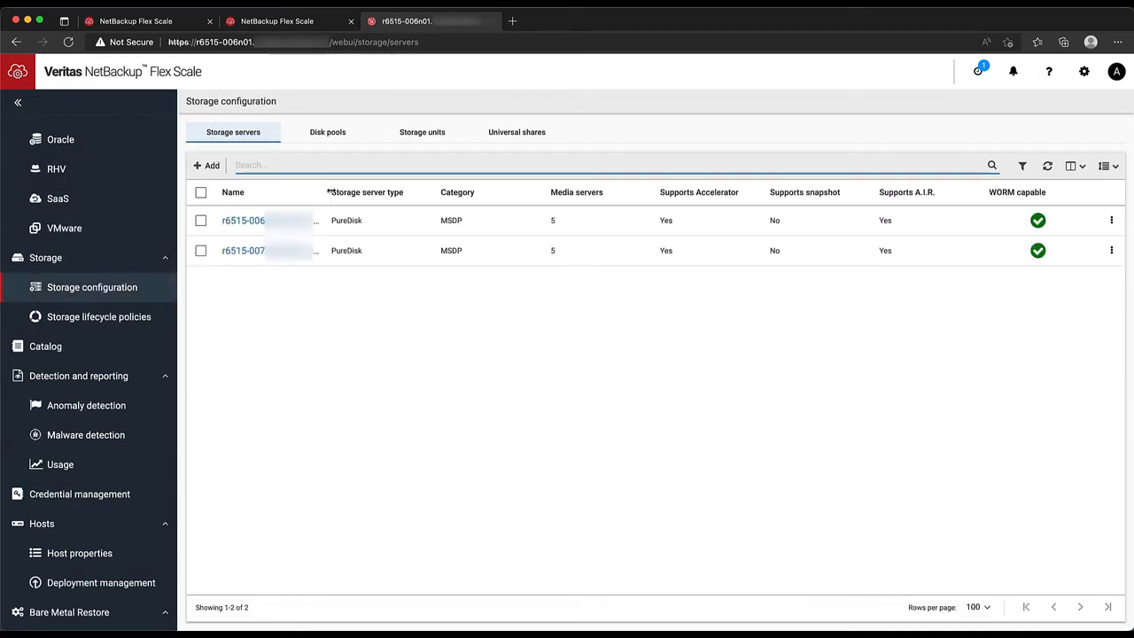
{"action": "left_click_drag", "start_coordinate": [329, 191], "coordinate": [422, 195]}
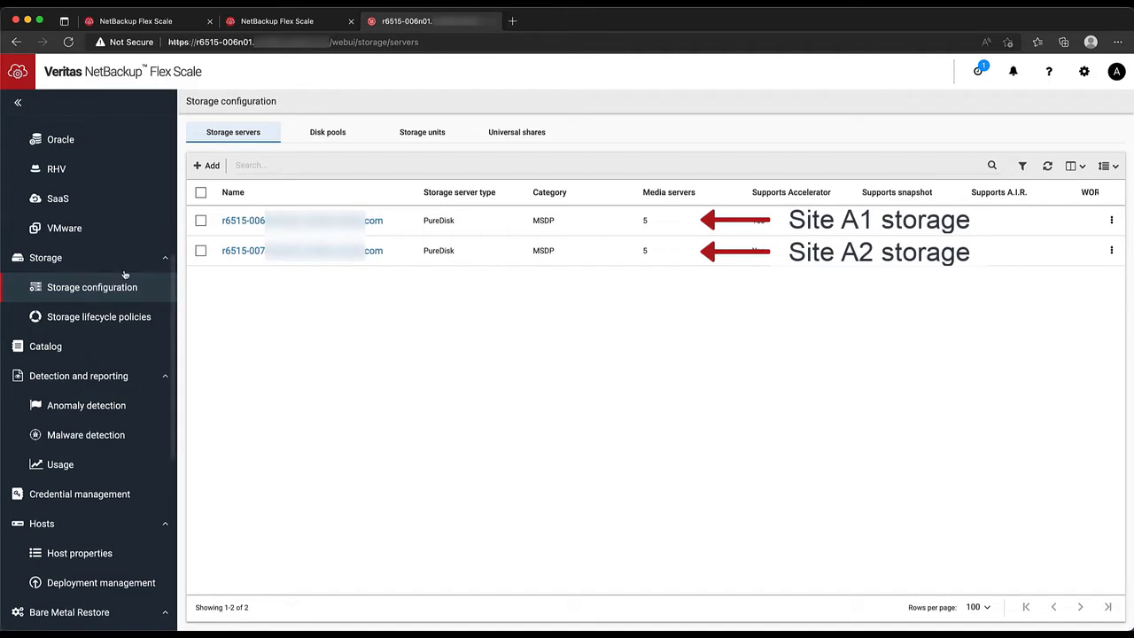
{"action": "left_click", "coordinate": [435, 139]}
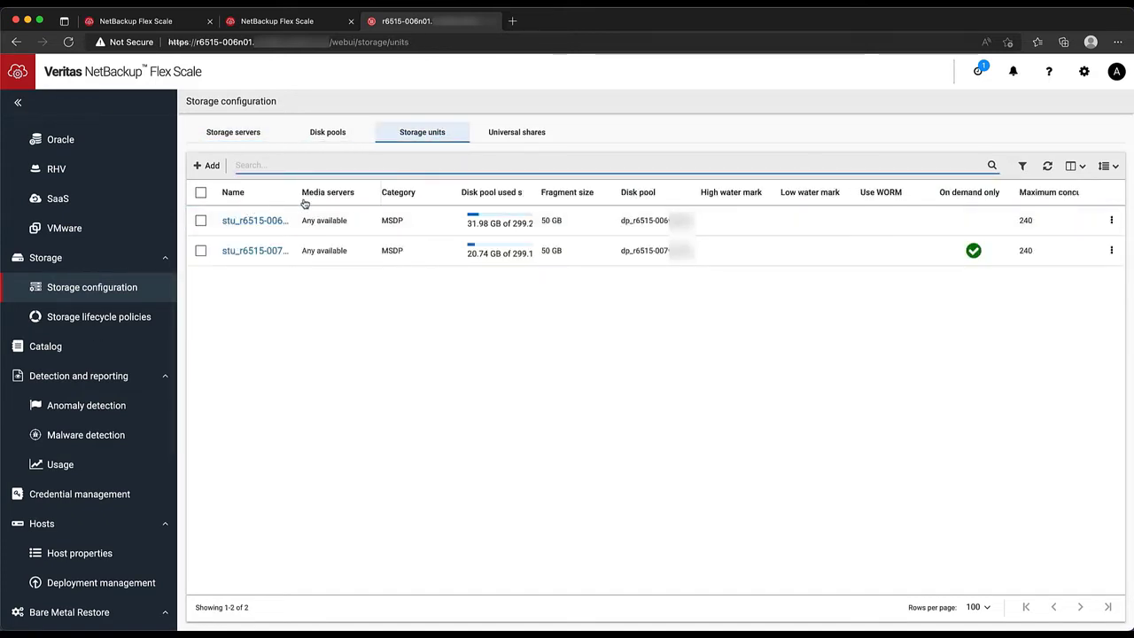
{"action": "left_click_drag", "start_coordinate": [298, 192], "coordinate": [436, 201]}
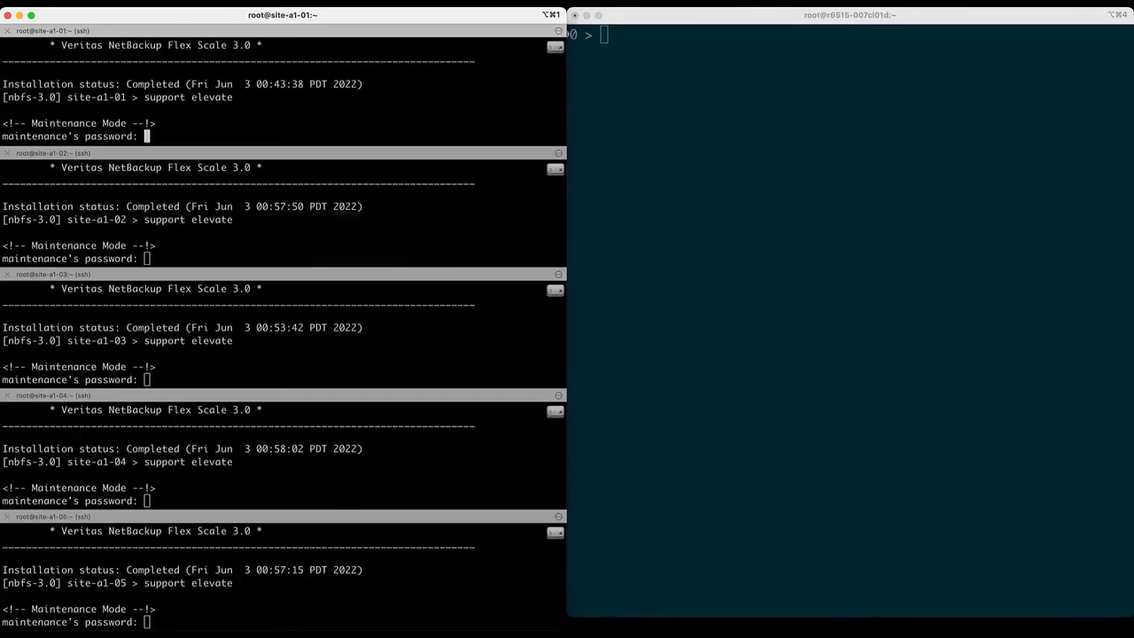
Step: Enter the maintenance password on all five site-a1 nodes and stop kdump.service on each
{"action": "key", "text": "Return"}
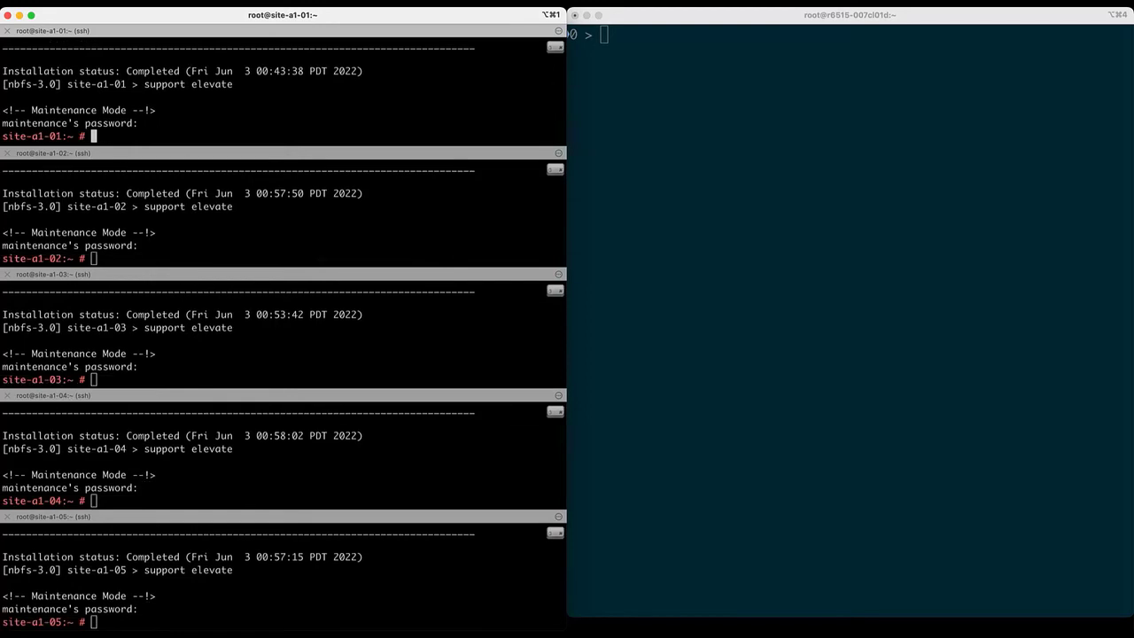
{"action": "key", "text": "super+v"}
{"action": "key", "text": "Return"}
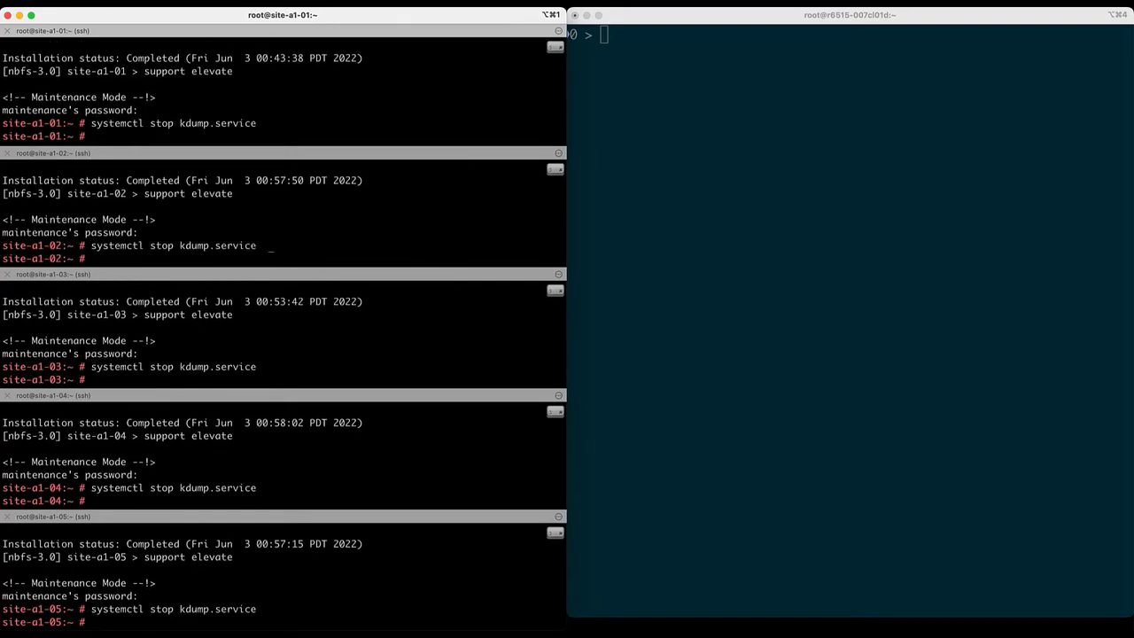
{"action": "key", "text": "super+grave"}
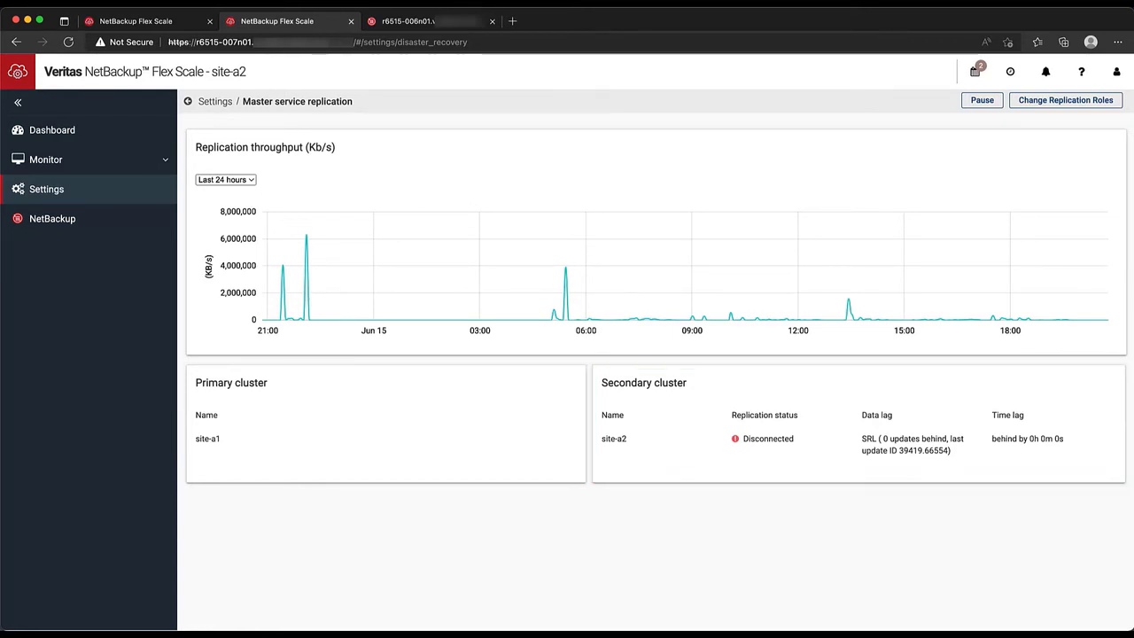
Step: Make site-a2 the primary cluster and view the running TAKEOVER task details
{"action": "left_click", "coordinate": [1058, 103]}
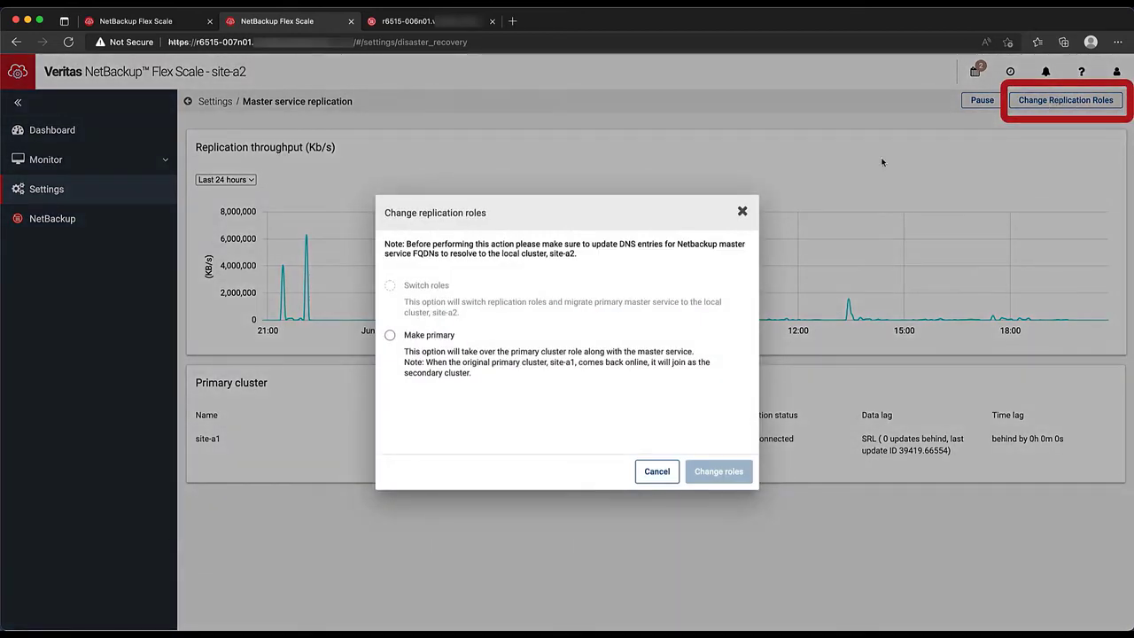
{"action": "left_click", "coordinate": [429, 337]}
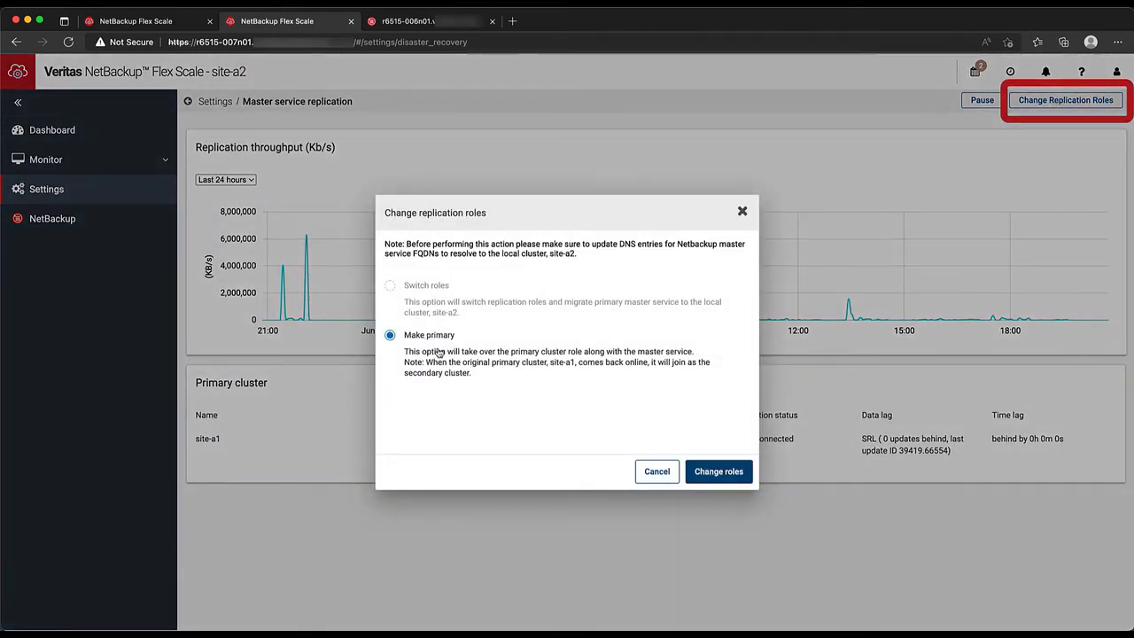
{"action": "left_click", "coordinate": [719, 473]}
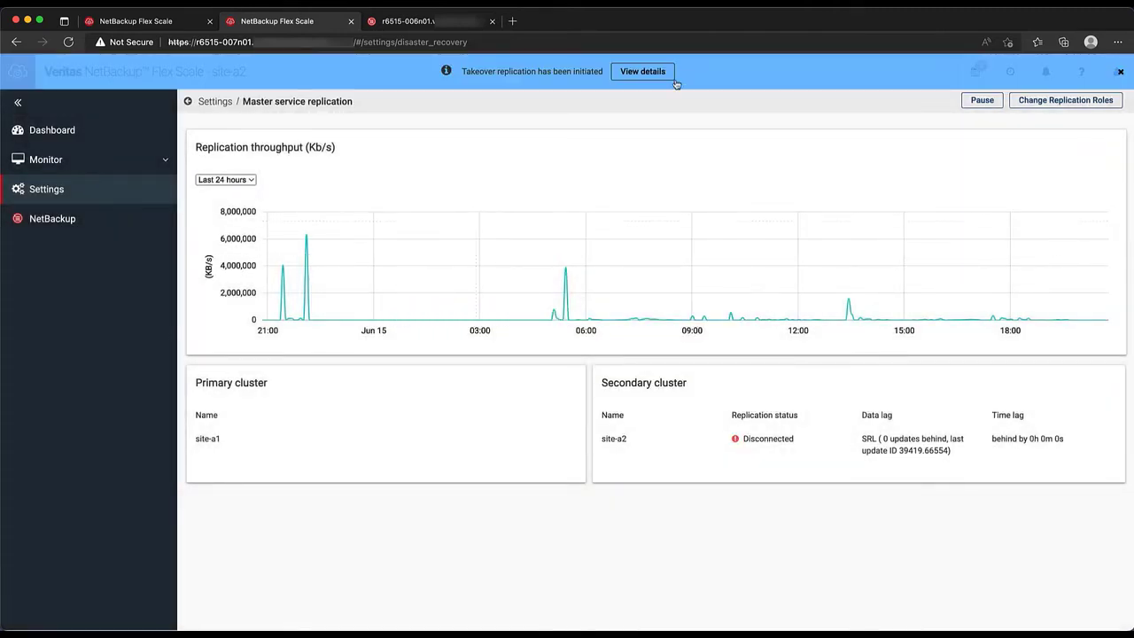
{"action": "left_click", "coordinate": [660, 71]}
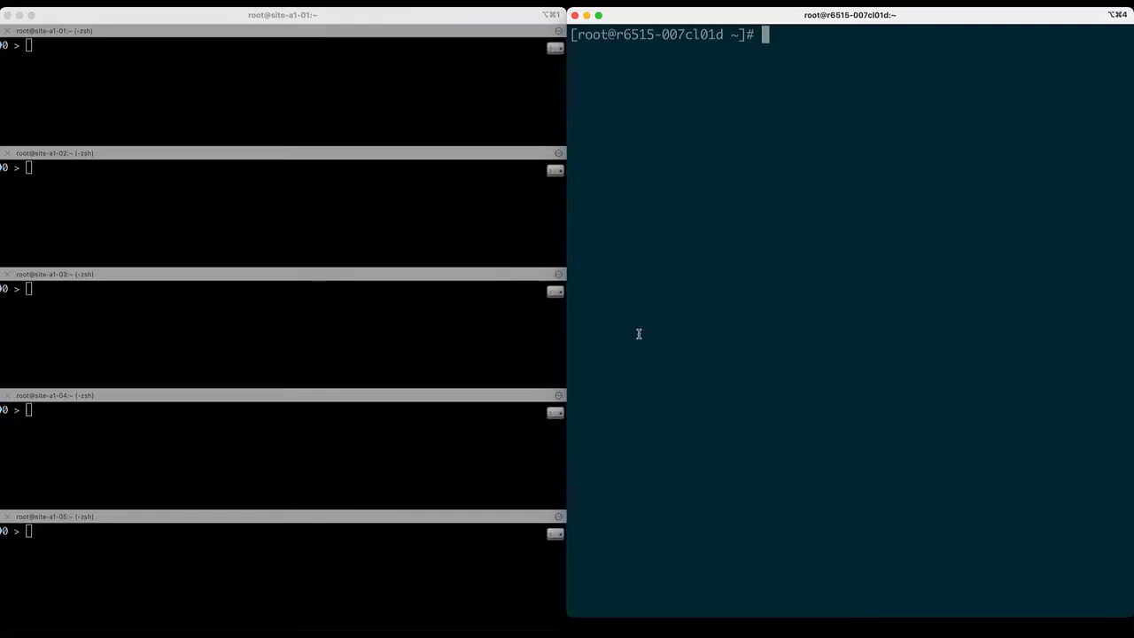
Step: In /etc/hosts, comment out the .66 master entry, enable the .152 entry, then restart dnsmasq
{"action": "type", "text": "vi /etc/hosts"}
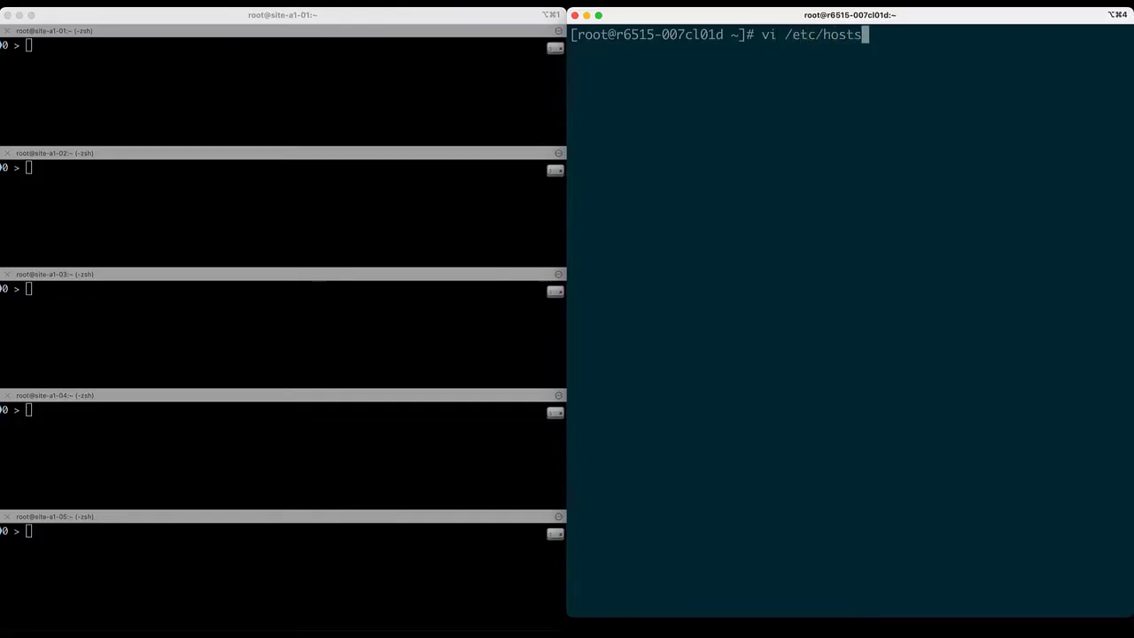
{"action": "key", "text": "Return"}
{"action": "key", "text": "j"}
{"action": "key", "text": "j"}
{"action": "key", "text": "j"}
{"action": "key", "text": "j"}
{"action": "key", "text": "j"}
{"action": "key", "text": "j"}
{"action": "key", "text": "j"}
{"action": "key", "text": "j"}
{"action": "key", "text": "j"}
{"action": "key", "text": "j"}
{"action": "key", "text": "j"}
{"action": "key", "text": "j"}
{"action": "key", "text": "j"}
{"action": "key", "text": "j"}
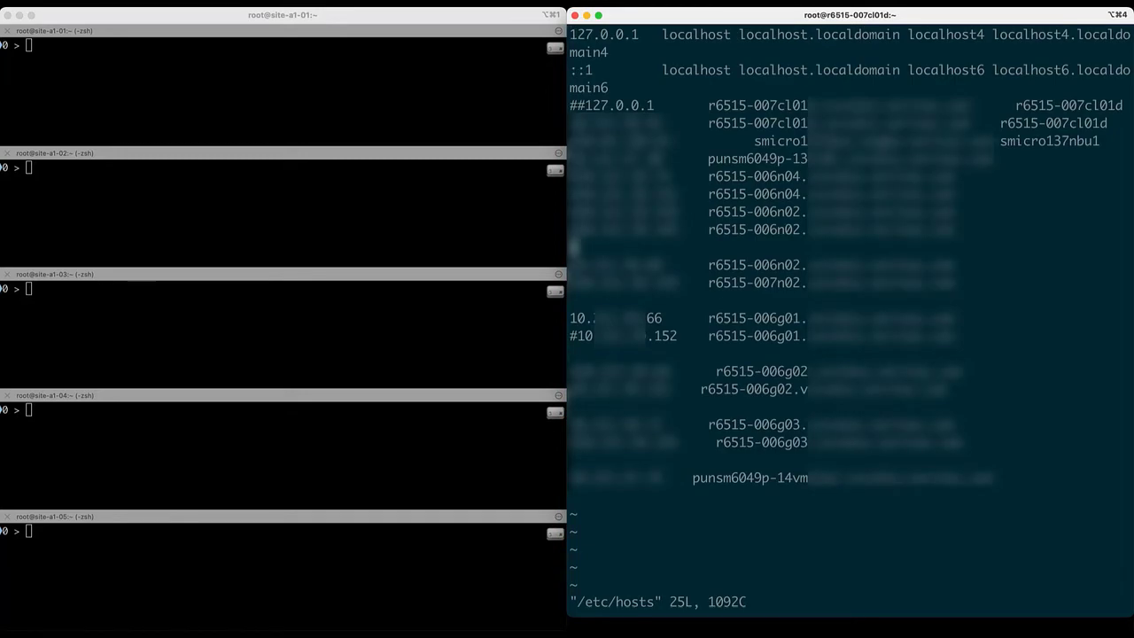
{"action": "type", "text": "i#"}
{"action": "key", "text": "Escape"}
{"action": "type", "text": "j"}
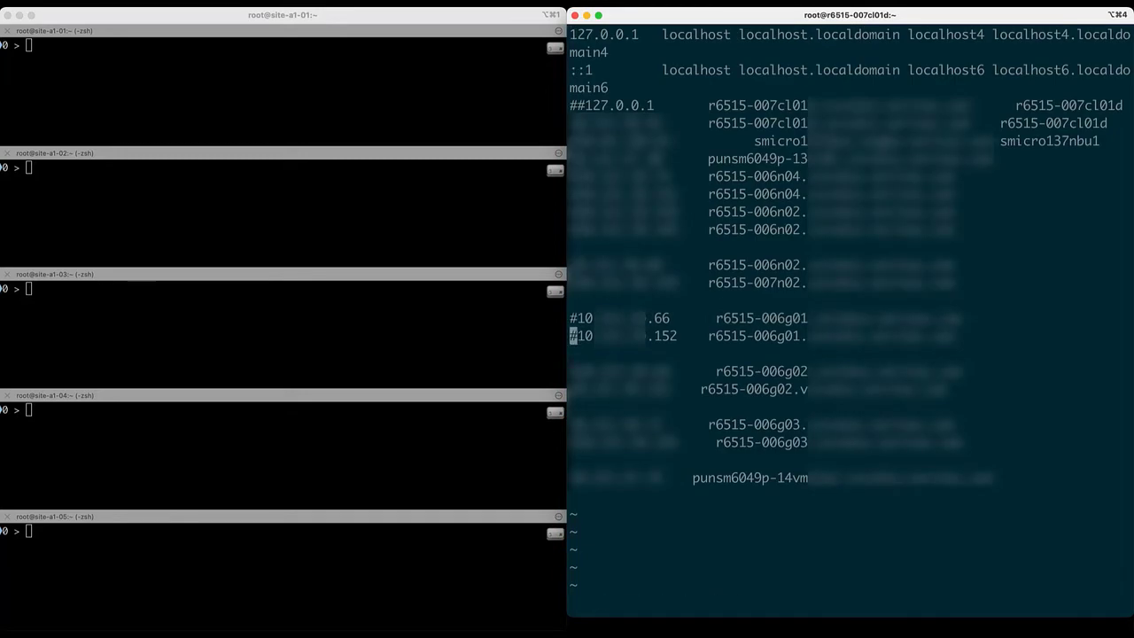
{"action": "type", "text": "x"}
{"action": "type", "text": ":wq"}
{"action": "key", "text": "Return"}
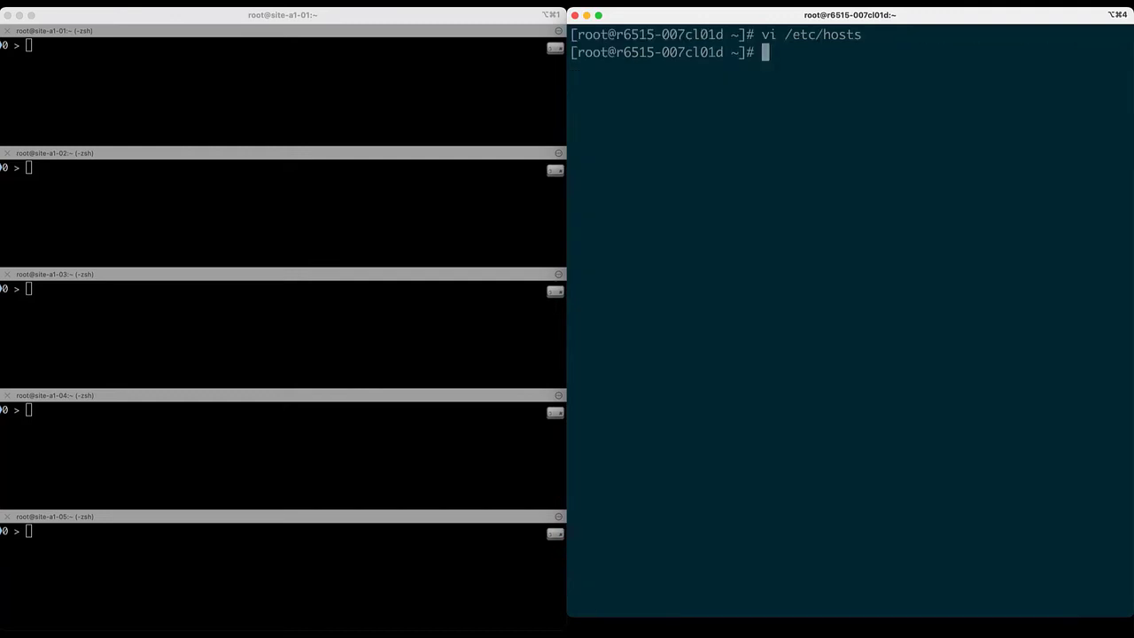
{"action": "type", "text": "systec"}
{"action": "type", "text": "ctl restart dnsmasq"}
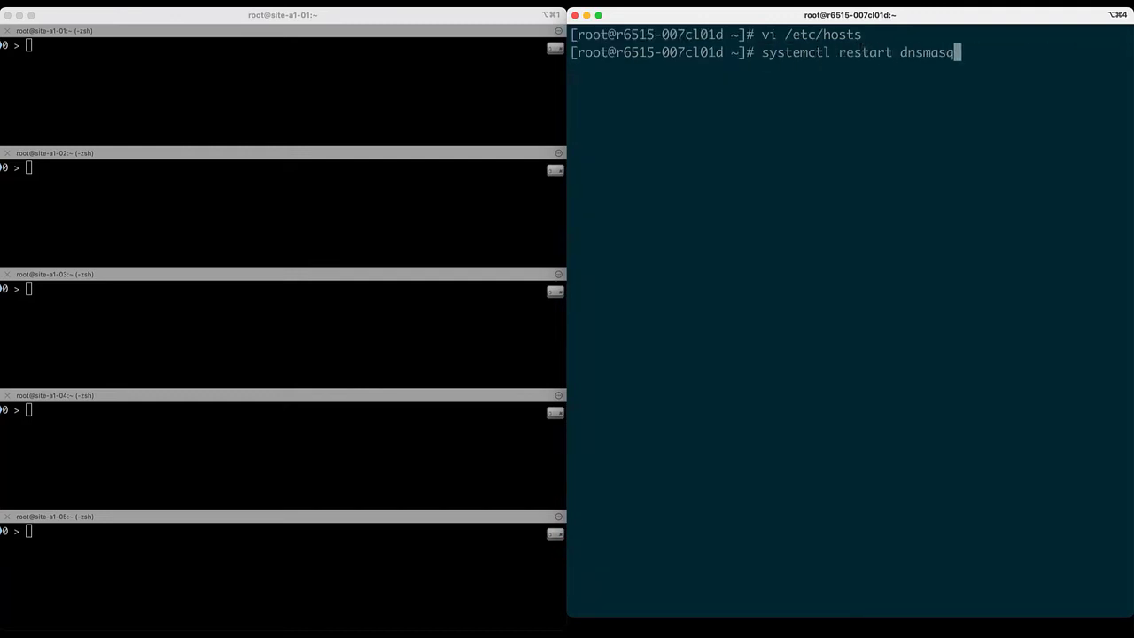
{"action": "key", "text": "Return"}
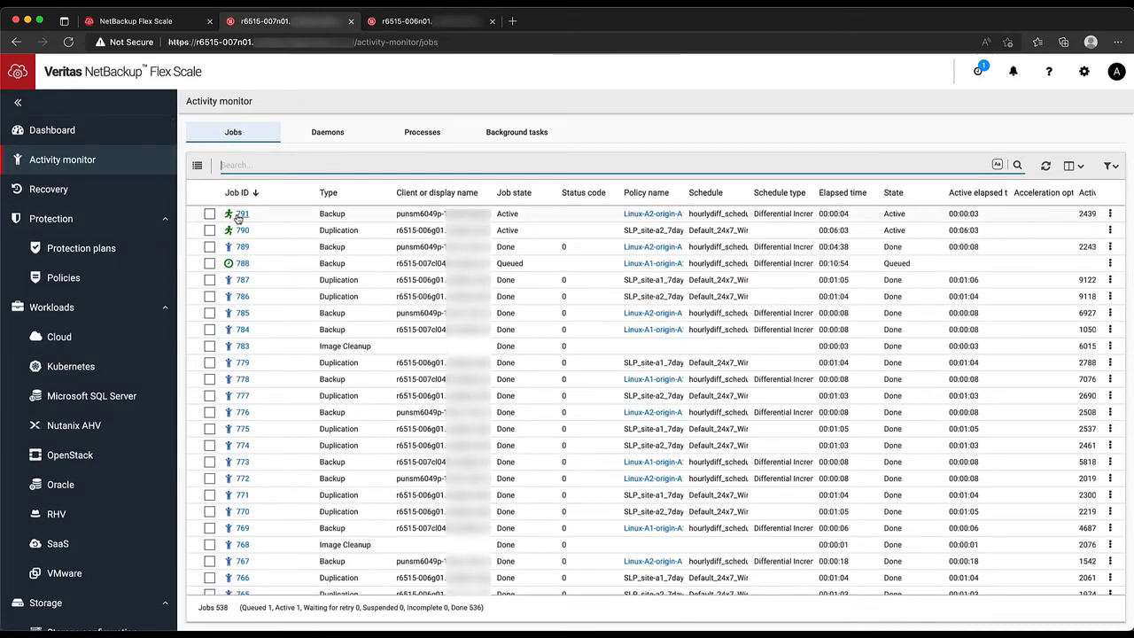
Step: Check job 791 has completed, then switch replication roles to make site-a1 primary again
{"action": "left_click", "coordinate": [238, 217]}
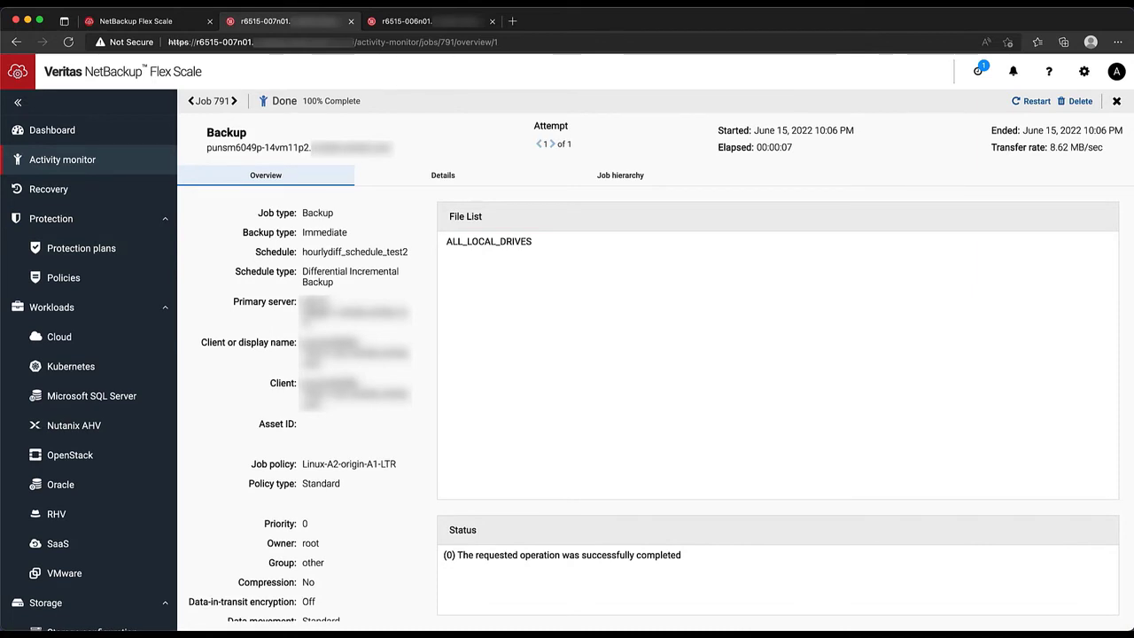
{"action": "left_click", "coordinate": [62, 159]}
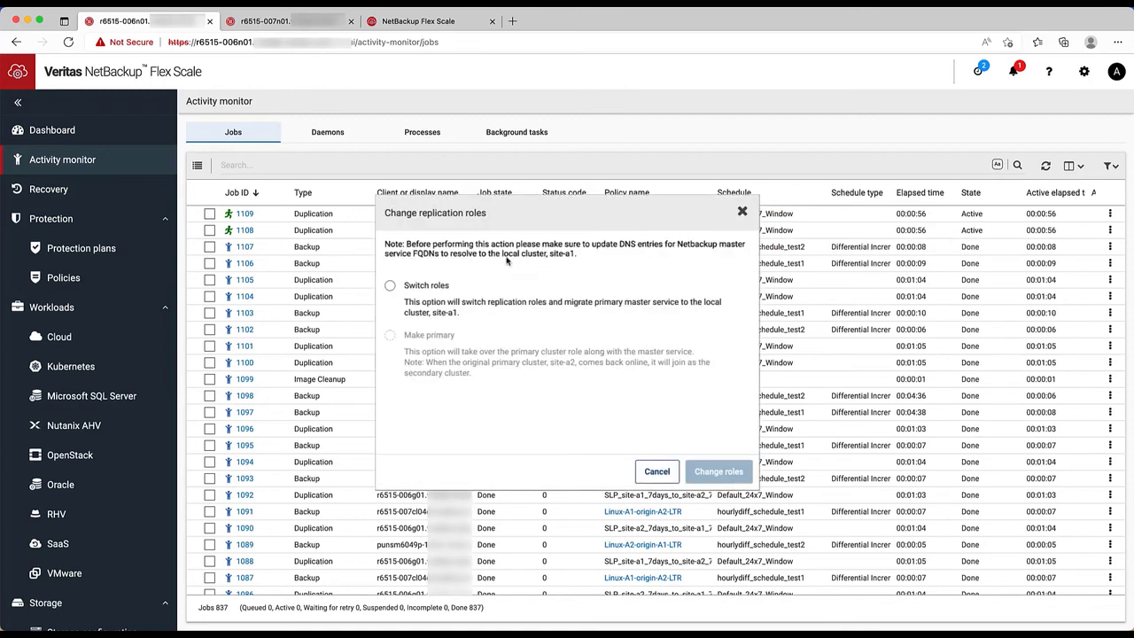
{"action": "left_click", "coordinate": [390, 286]}
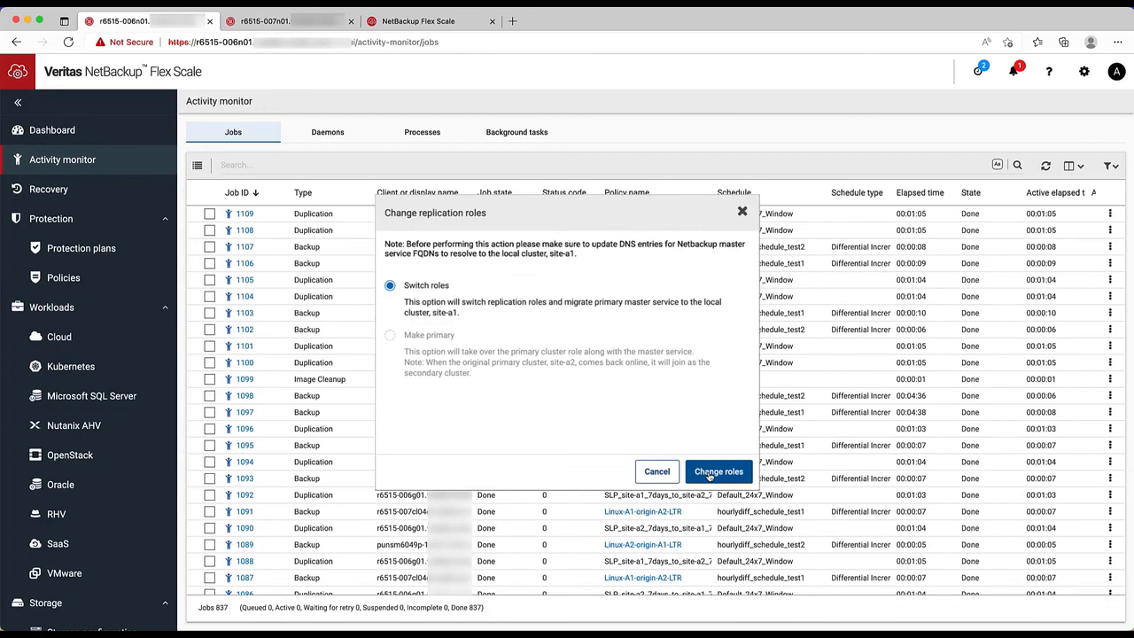
{"action": "left_click", "coordinate": [713, 473]}
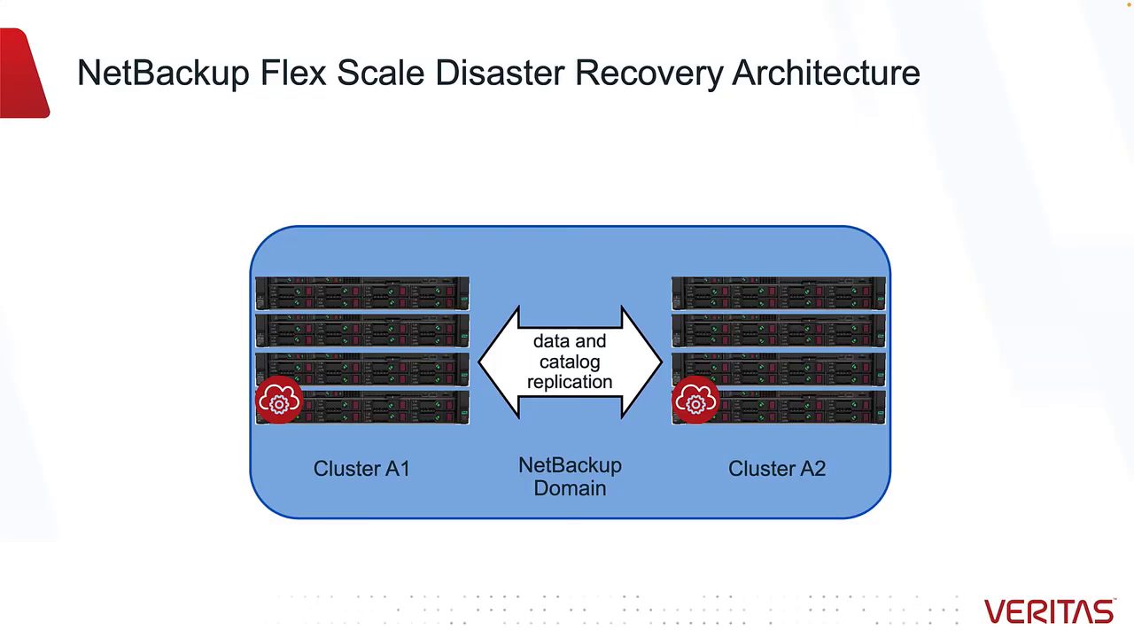